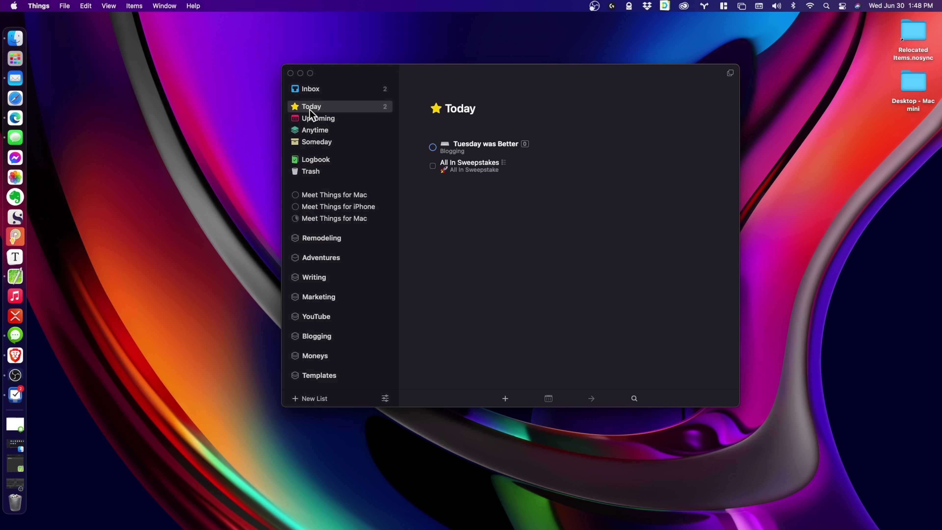
- Browse Upcoming and Meet Things, then paste the Vacation Template project into Adventures
{"action": "left_click", "coordinate": [310, 117]}
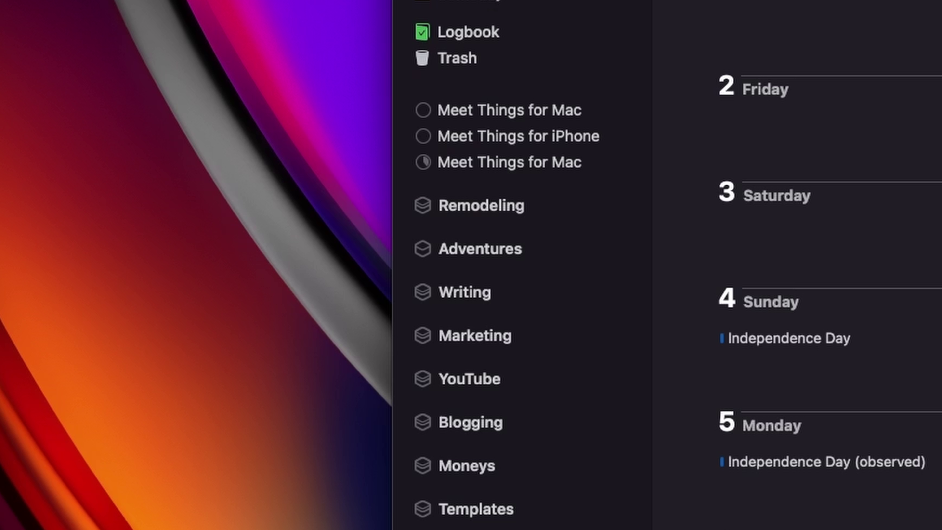
{"action": "key", "text": "super+4"}
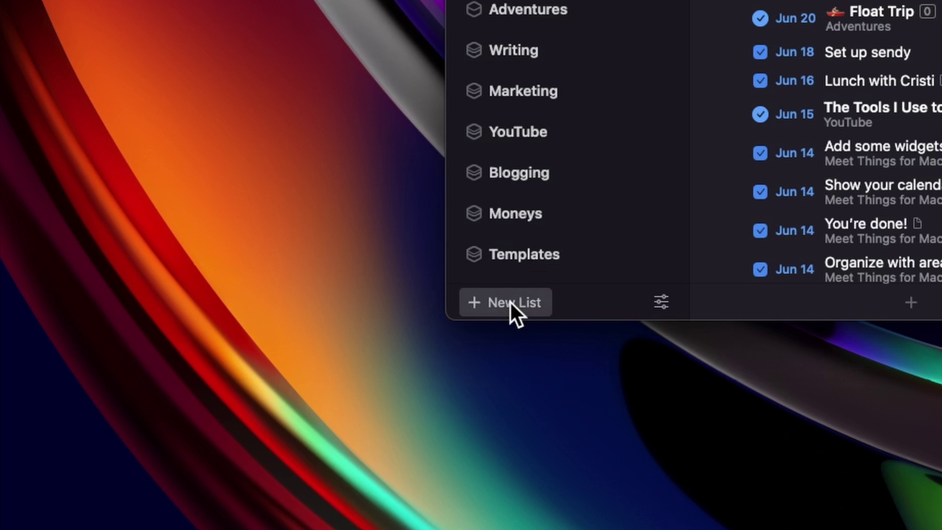
{"action": "left_click", "coordinate": [511, 303]}
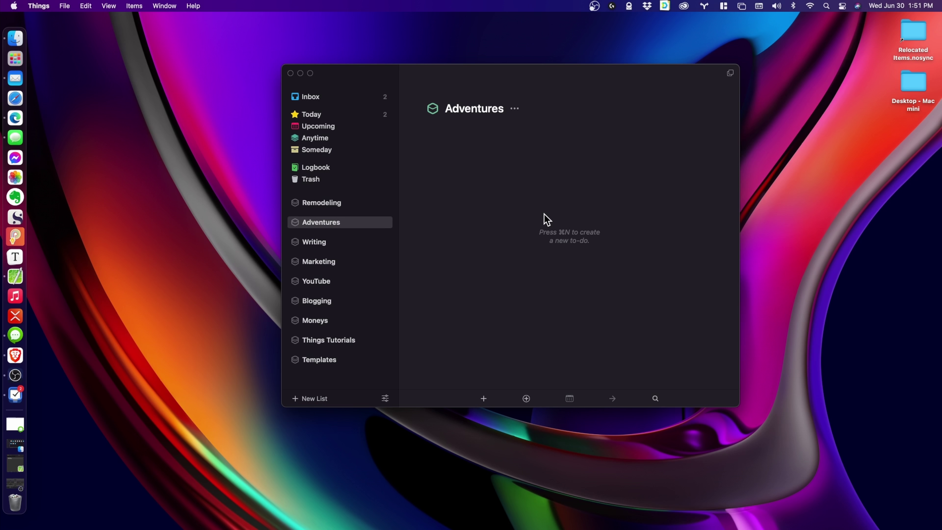
{"action": "key", "text": "super+v"}
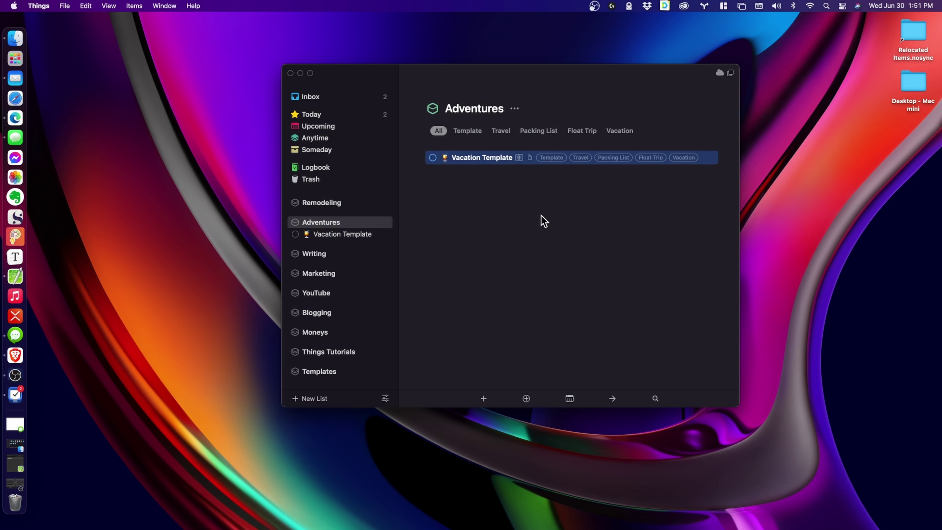
- Change the Vacation Template project's title to Colorado
{"action": "double_click", "coordinate": [495, 159]}
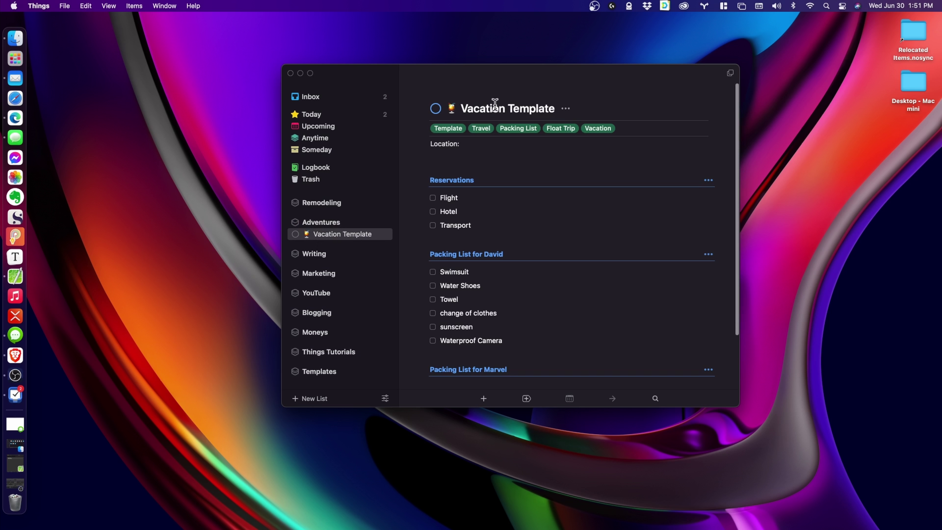
{"action": "left_click_drag", "start_coordinate": [461, 107], "coordinate": [553, 109]}
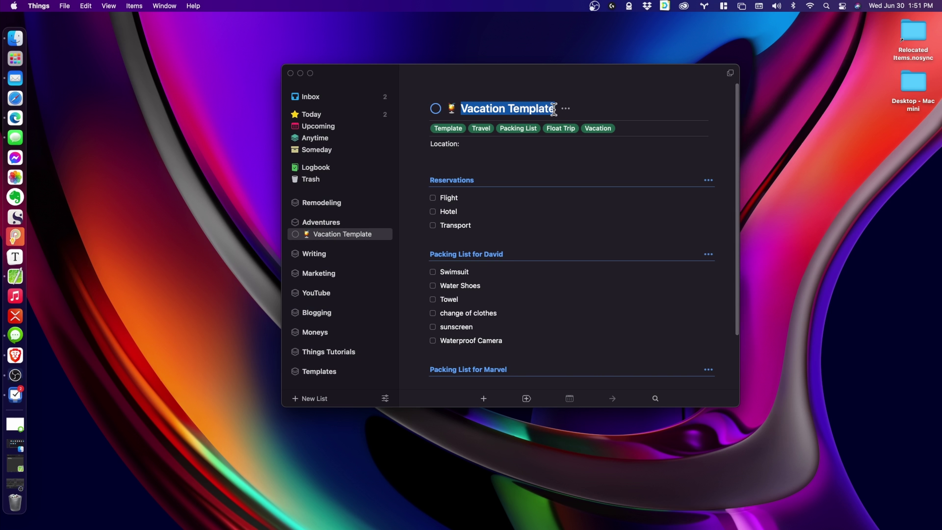
{"action": "type", "text": "Co"}
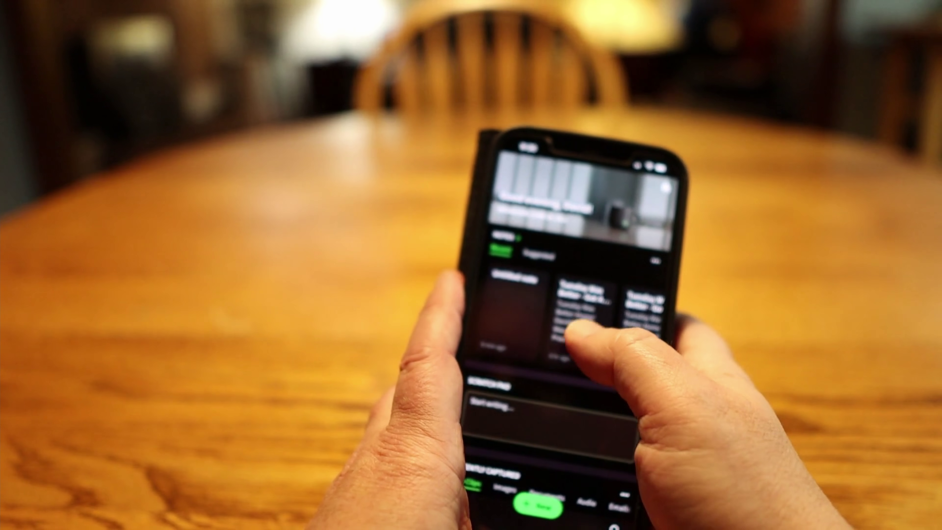
- Open the Tuesday Was Better note card on the iPhone
{"action": "left_click", "coordinate": [578, 319]}
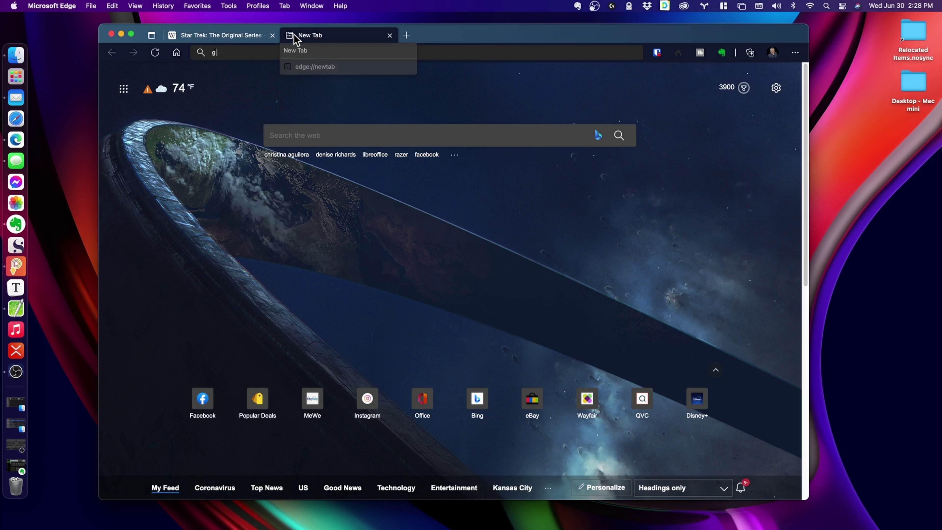
- Load gotangst.com and open the Tuesday Was Better post from its Blog page
{"action": "type", "text": "gotangst.com"}
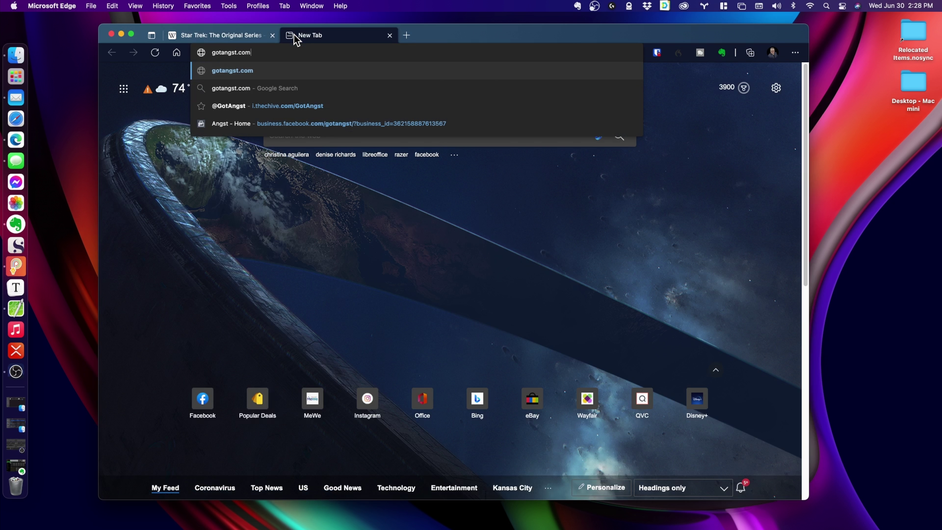
{"action": "key", "text": "Return"}
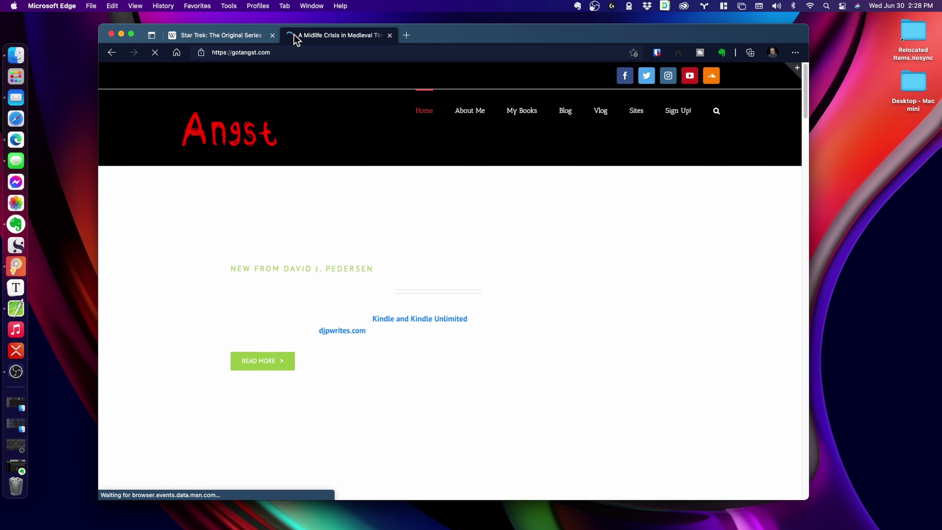
{"action": "left_click", "coordinate": [570, 116]}
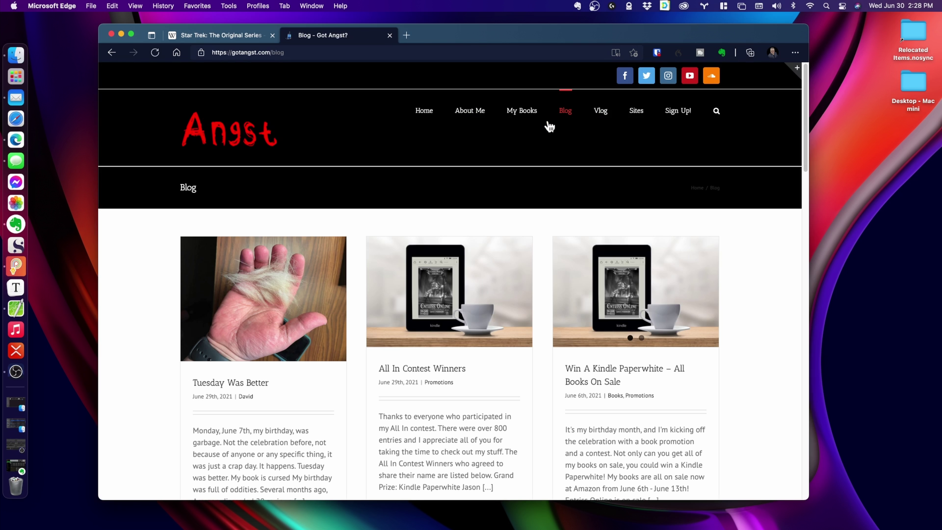
{"action": "left_click", "coordinate": [251, 384]}
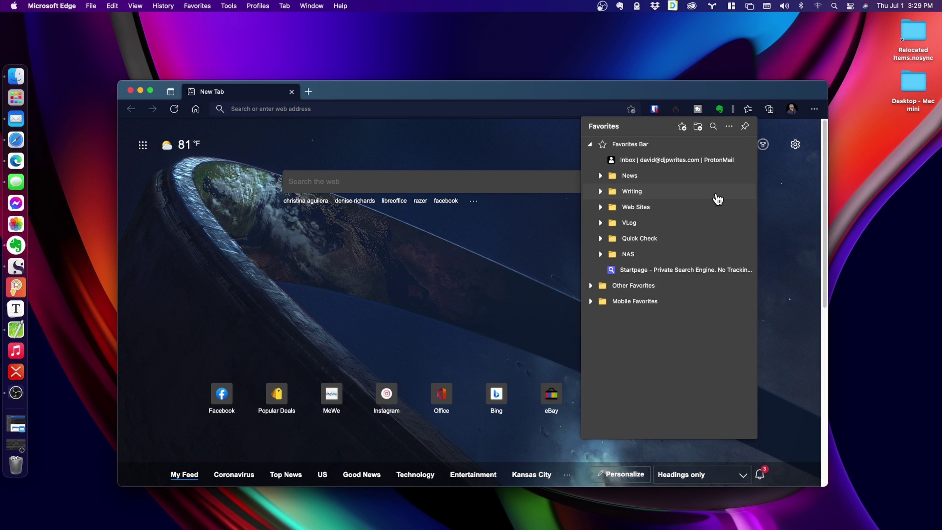
- Open the How to Beat Up Robots bookmark from the Writing favorites and scroll to its video
{"action": "left_click", "coordinate": [716, 193]}
{"action": "left_click_drag", "start_coordinate": [725, 347], "coordinate": [728, 349]}
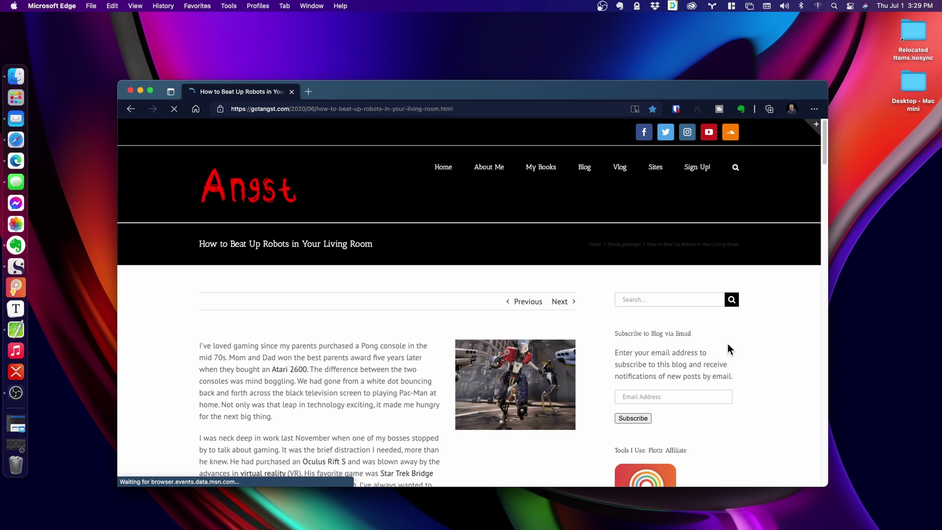
{"action": "scroll", "coordinate": [308, 355], "scroll_direction": "down", "scroll_amount": 6}
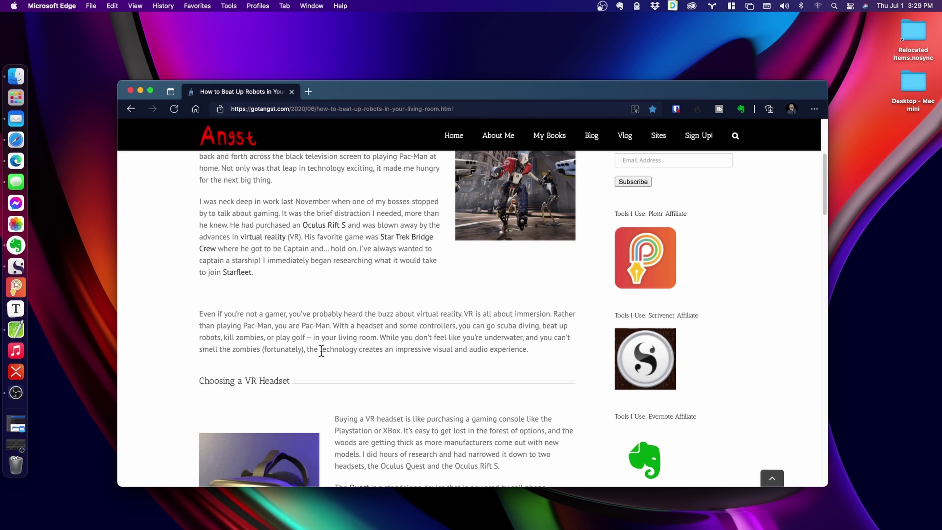
{"action": "scroll", "coordinate": [321, 350], "scroll_direction": "down", "scroll_amount": 15}
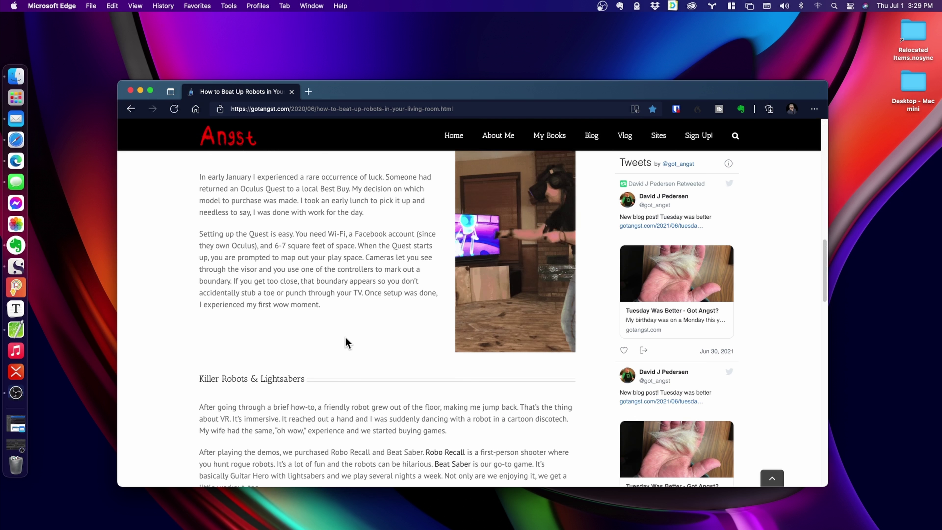
{"action": "scroll", "coordinate": [348, 343], "scroll_direction": "down", "scroll_amount": 14}
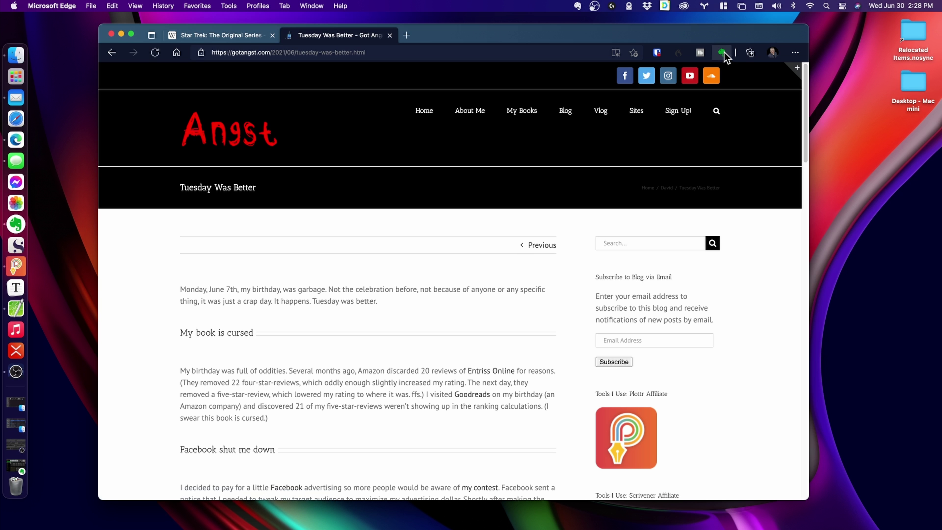
{"action": "left_click", "coordinate": [723, 54]}
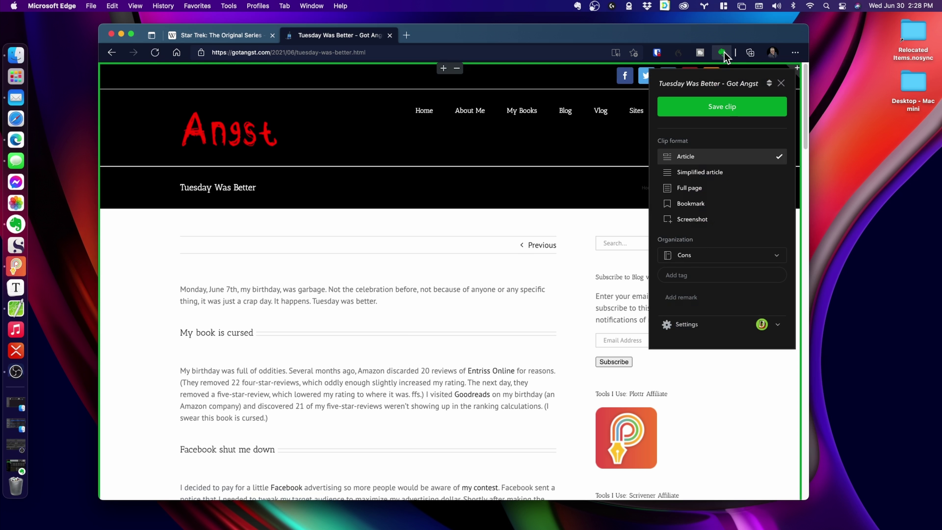
- Save the Tuesday Was Better post to Evernote with clip format Simplified article
{"action": "left_click", "coordinate": [694, 192]}
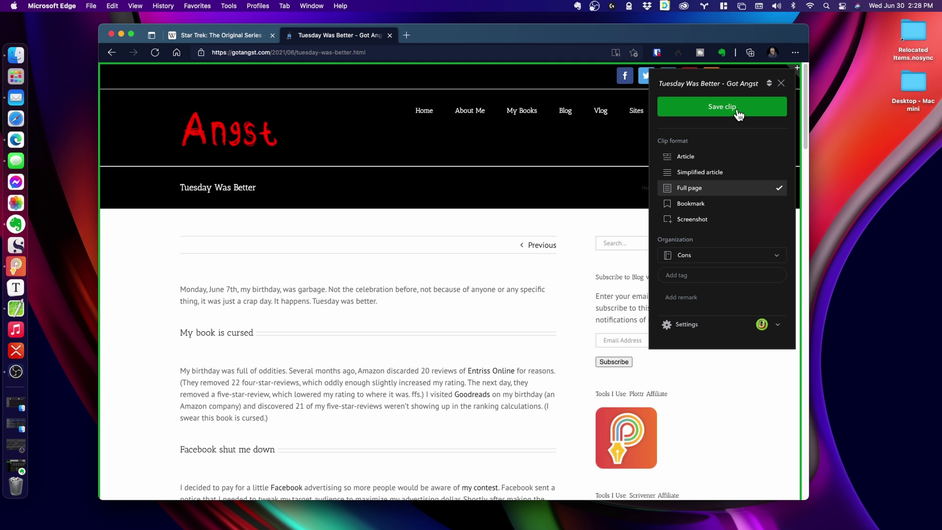
{"action": "left_click", "coordinate": [727, 174]}
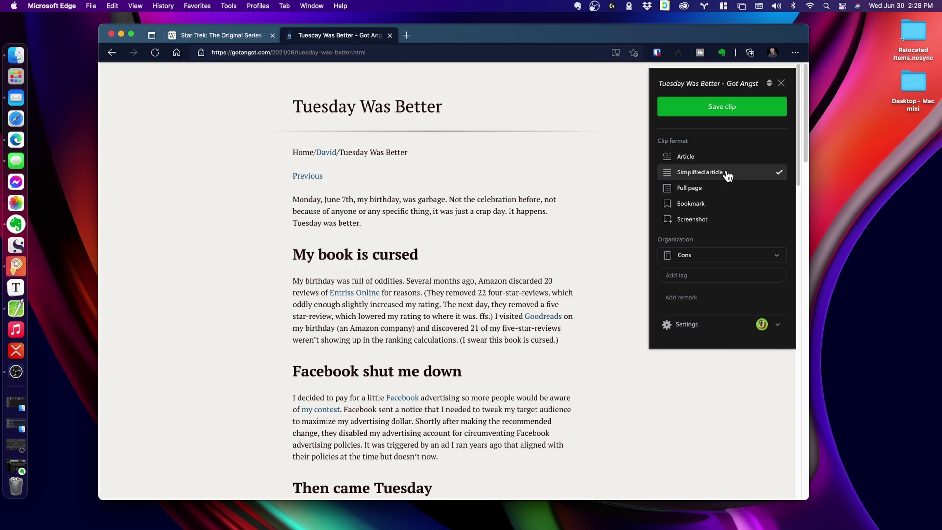
{"action": "left_click", "coordinate": [732, 108]}
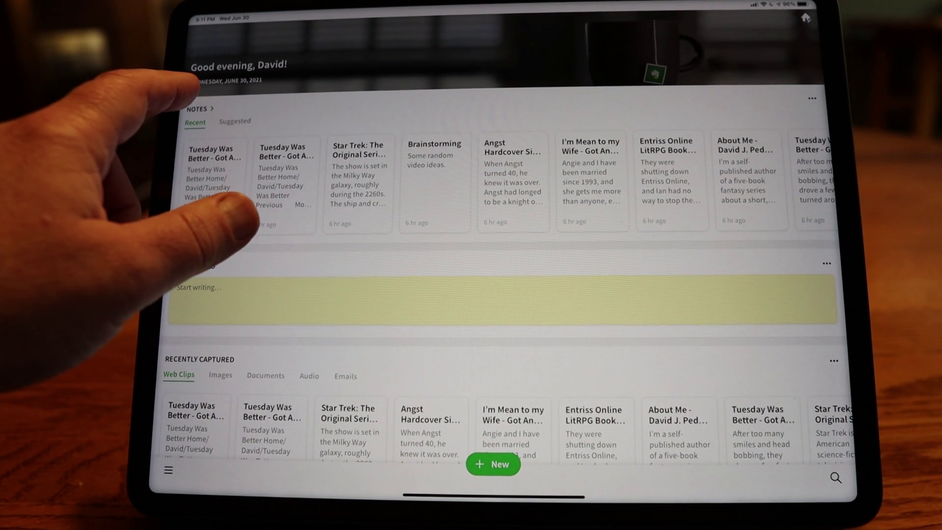
- Open the full Notes list in Evernote on the iPad
{"action": "left_click", "coordinate": [200, 108]}
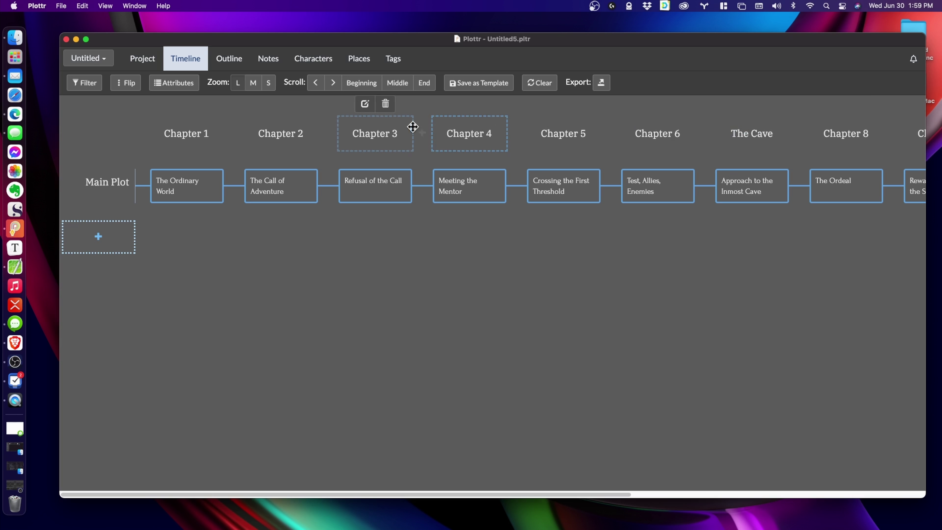
- Flip the timeline vertical and add a 2nd Plot plotline with an Eating Cake is Good scene
{"action": "left_click", "coordinate": [119, 83]}
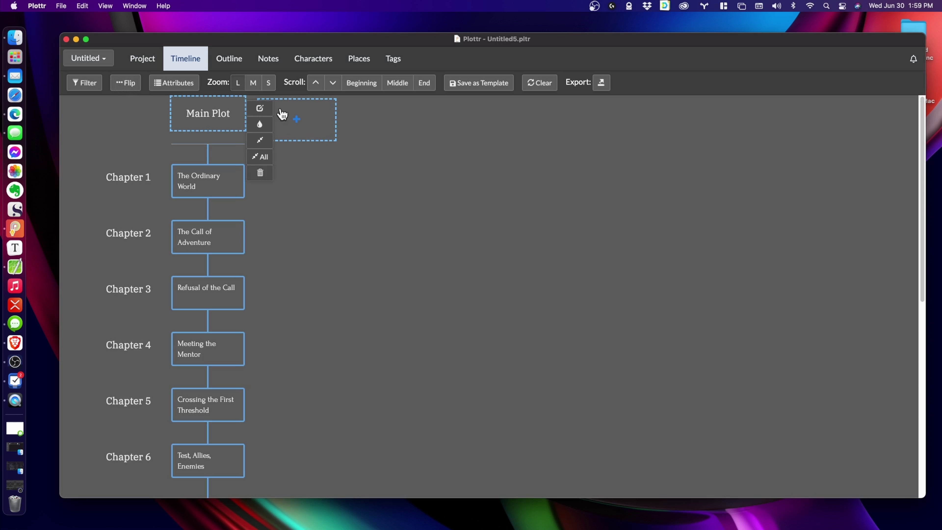
{"action": "left_click", "coordinate": [303, 123]}
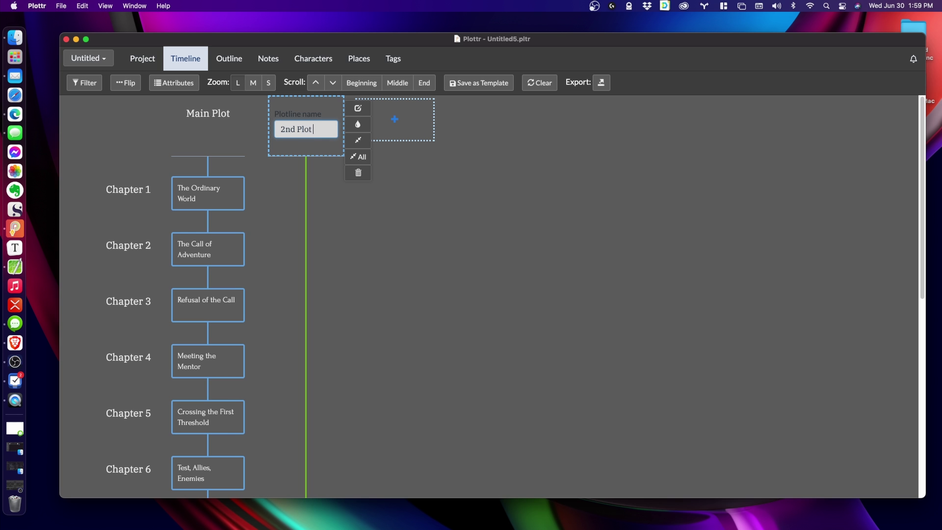
{"action": "key", "text": "Return"}
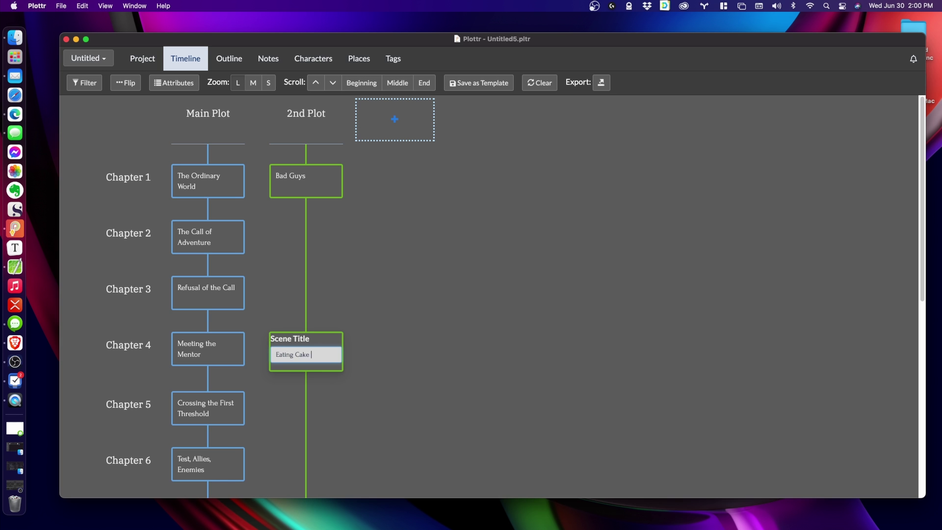
{"action": "key", "text": "Return"}
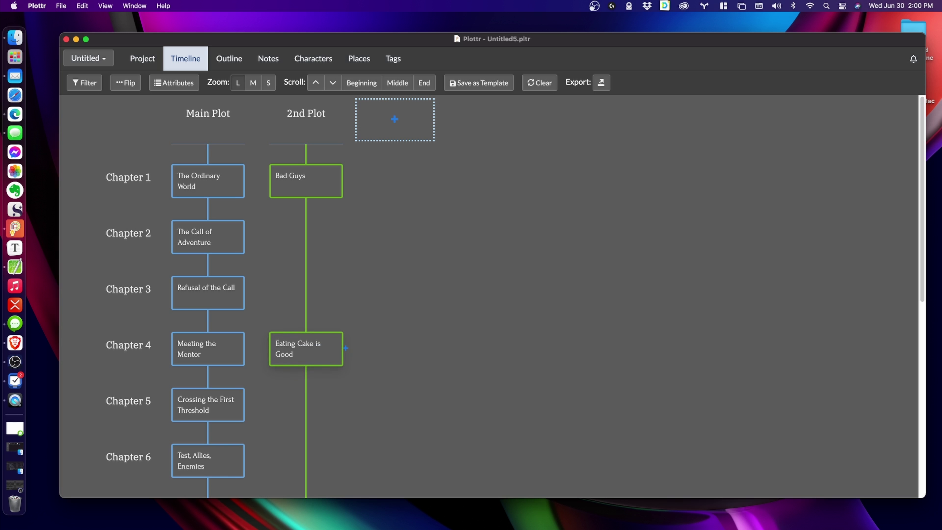
- Write a description for the Eating Cake is Good scene card
{"action": "left_click", "coordinate": [322, 337]}
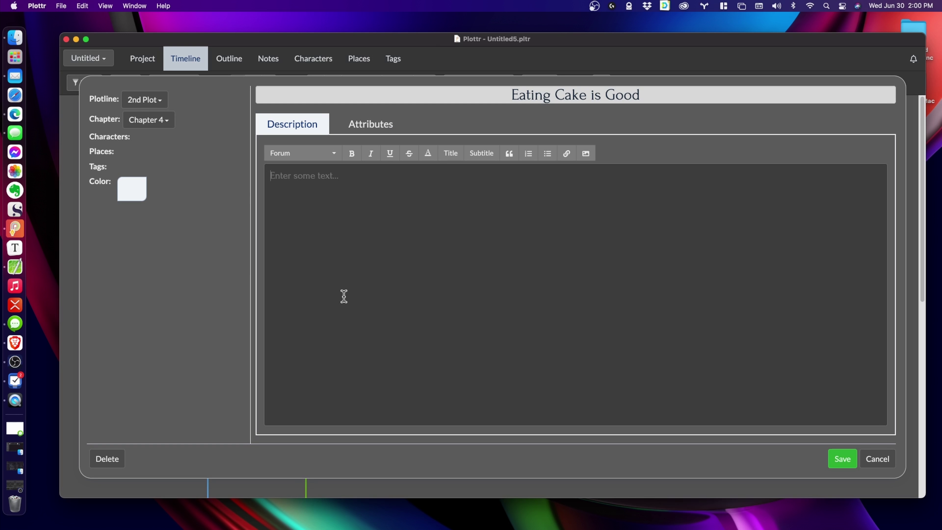
{"action": "left_click", "coordinate": [271, 175]}
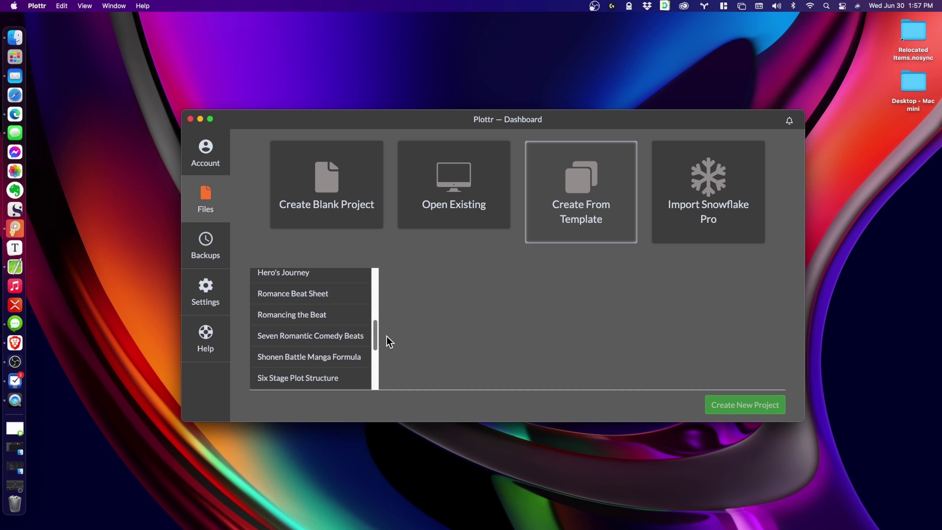
{"action": "scroll", "coordinate": [386, 340], "scroll_direction": "down", "scroll_amount": 4}
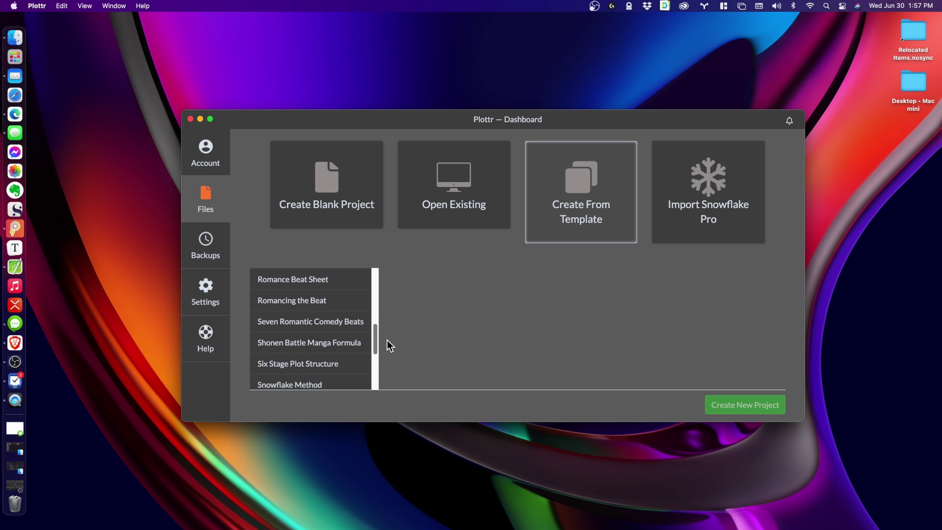
{"action": "scroll", "coordinate": [387, 356], "scroll_direction": "down", "scroll_amount": 3}
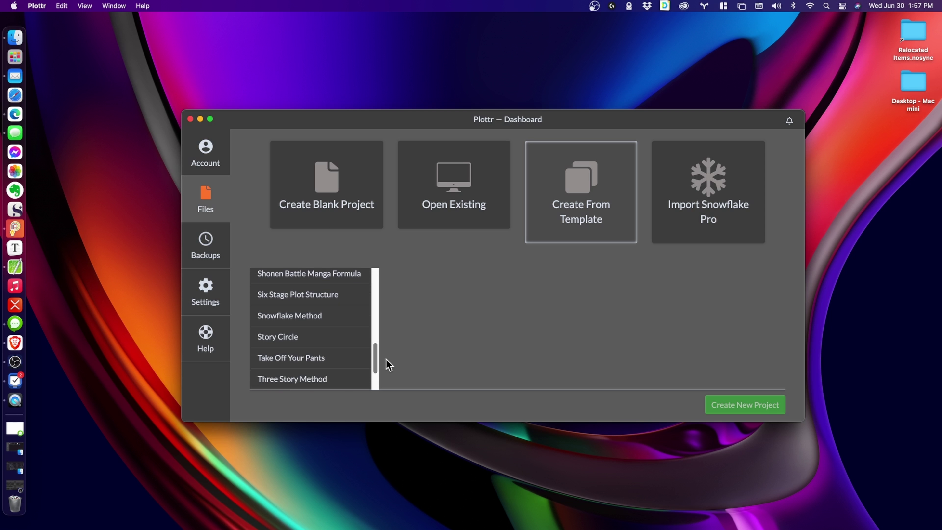
{"action": "scroll", "coordinate": [385, 375], "scroll_direction": "down", "scroll_amount": 1}
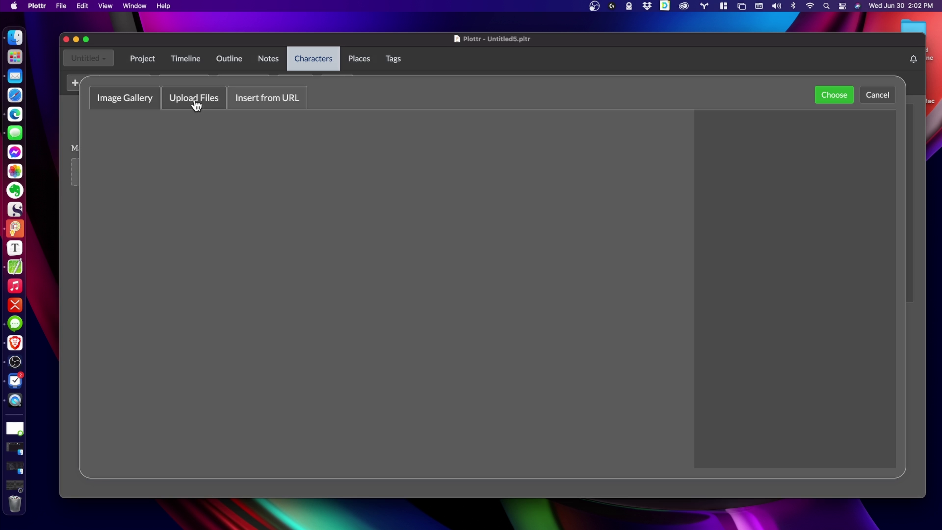
{"action": "left_click", "coordinate": [195, 99]}
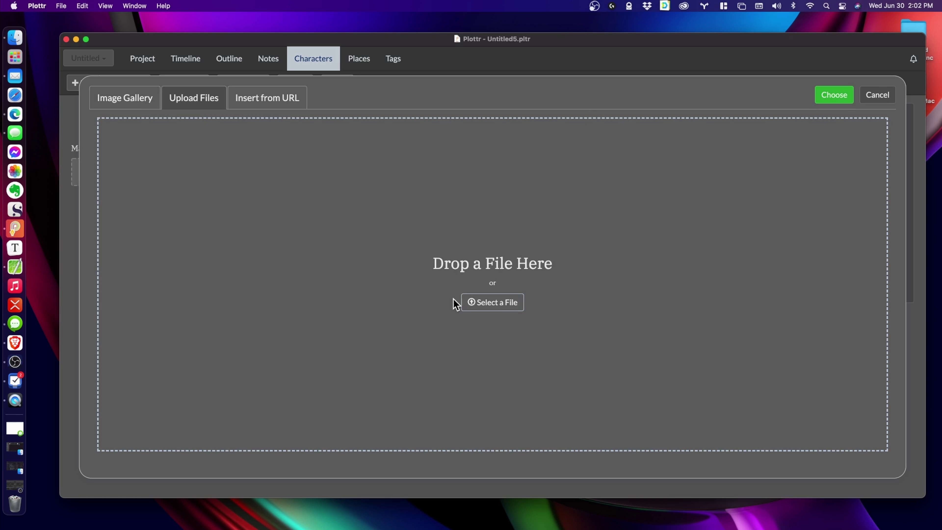
- Upload the photo taken at a table and choose it as the character thumbnail
{"action": "left_click", "coordinate": [481, 305]}
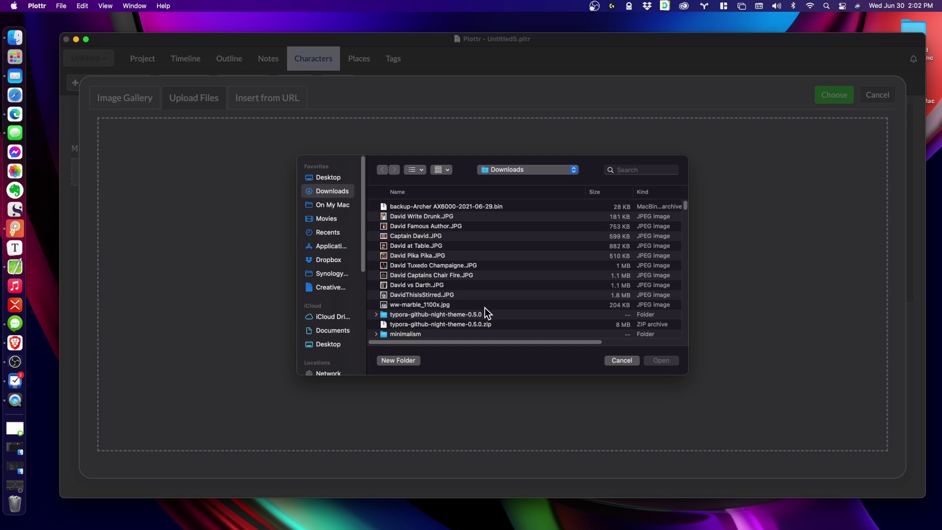
{"action": "left_click", "coordinate": [430, 246]}
{"action": "left_click", "coordinate": [661, 360]}
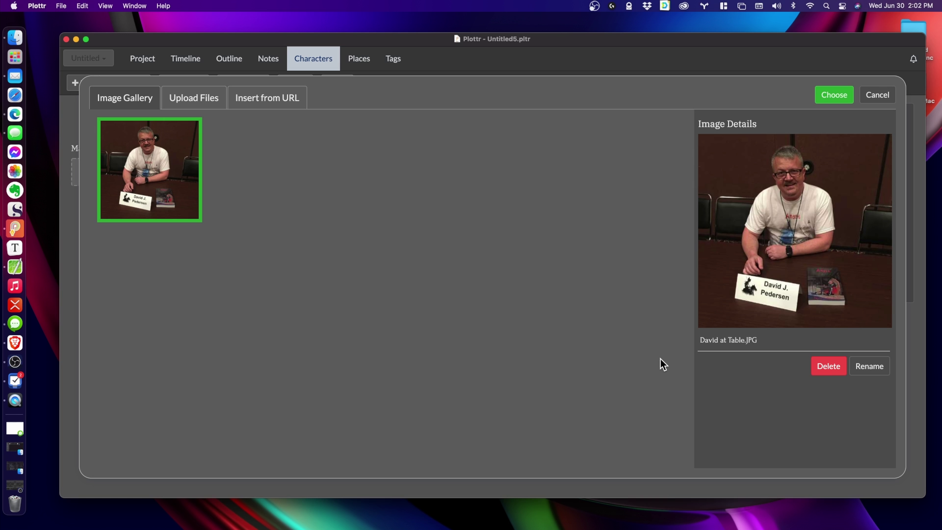
{"action": "left_click", "coordinate": [831, 95]}
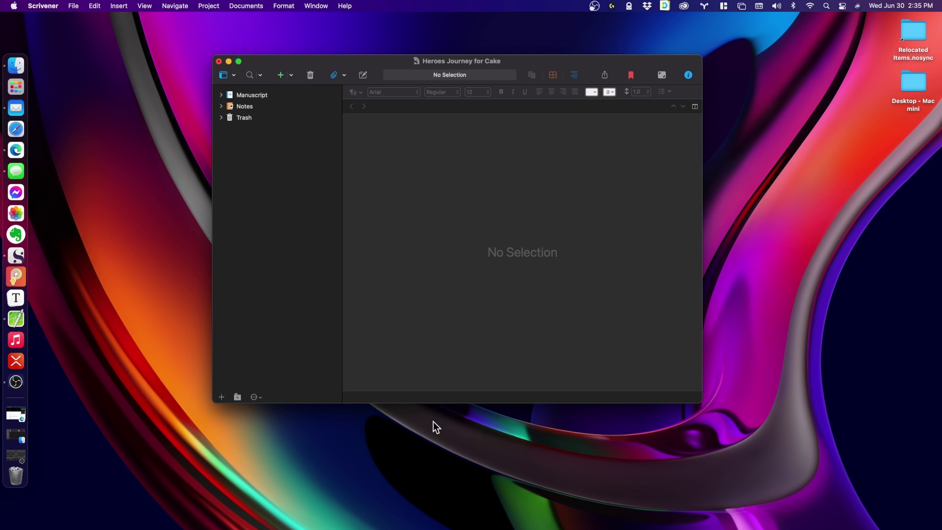
- On the Manuscript corkboard, move Chapter 4 and then Chapter 6 directly after Chapter 1
{"action": "left_click", "coordinate": [221, 95]}
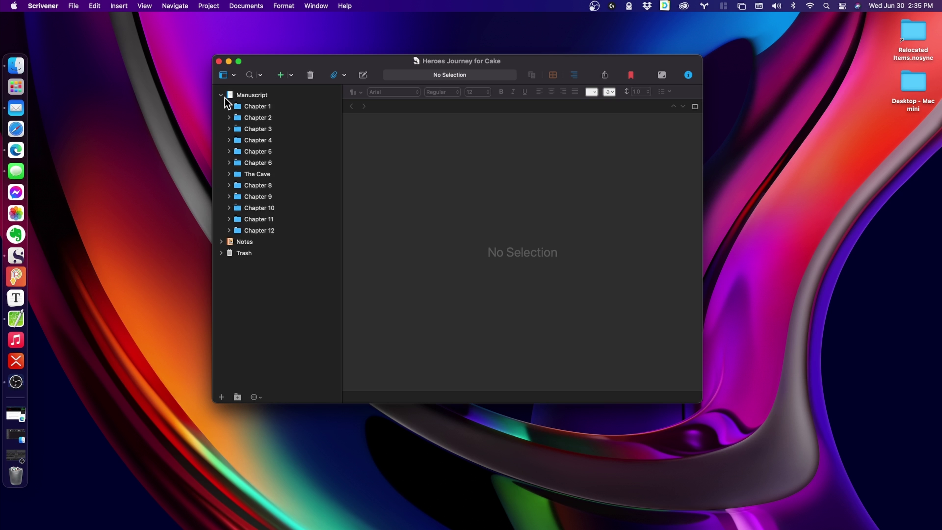
{"action": "left_click", "coordinate": [243, 95]}
{"action": "left_click", "coordinate": [229, 106]}
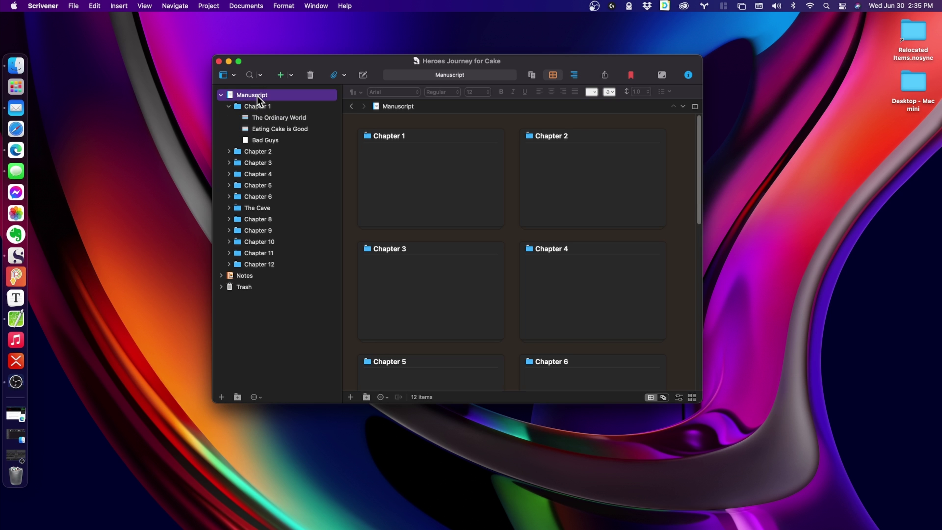
{"action": "left_click_drag", "start_coordinate": [592, 273], "coordinate": [536, 212]}
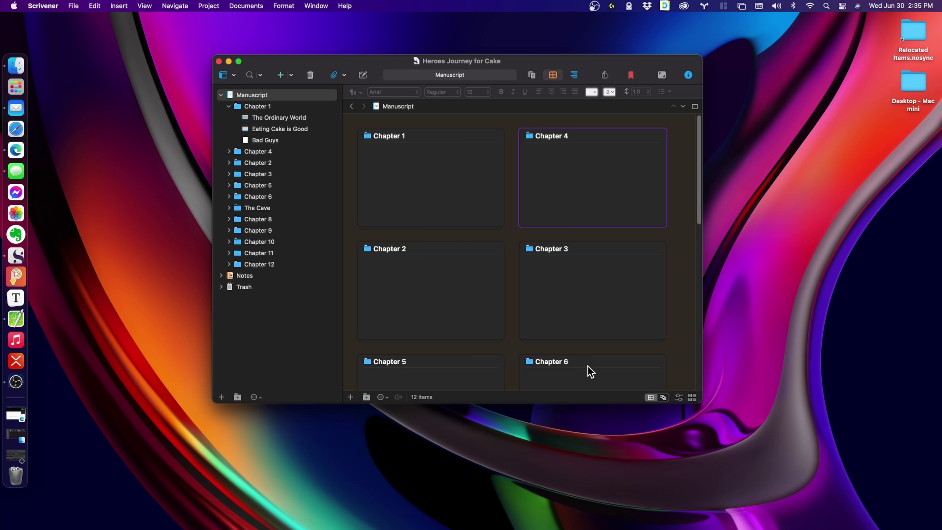
{"action": "left_click_drag", "start_coordinate": [591, 371], "coordinate": [403, 293]}
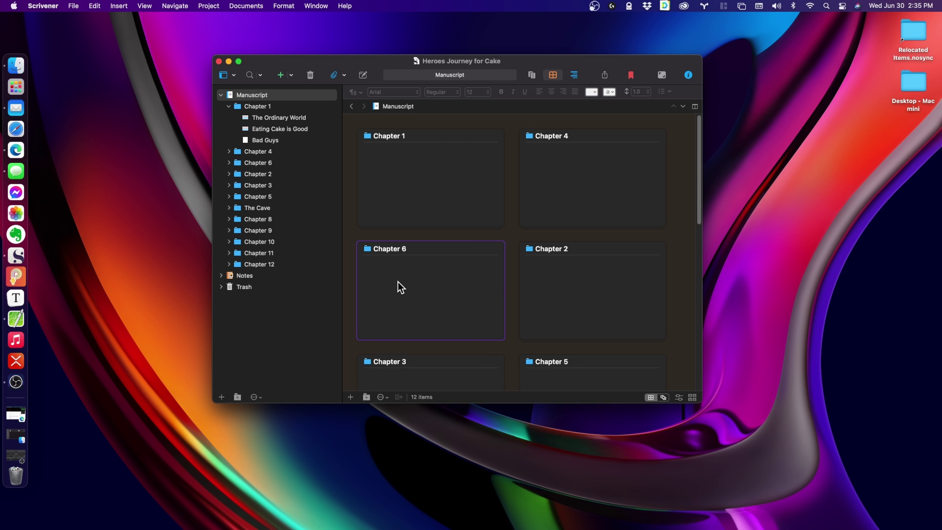
{"action": "scroll", "coordinate": [402, 289], "scroll_direction": "down", "scroll_amount": 5}
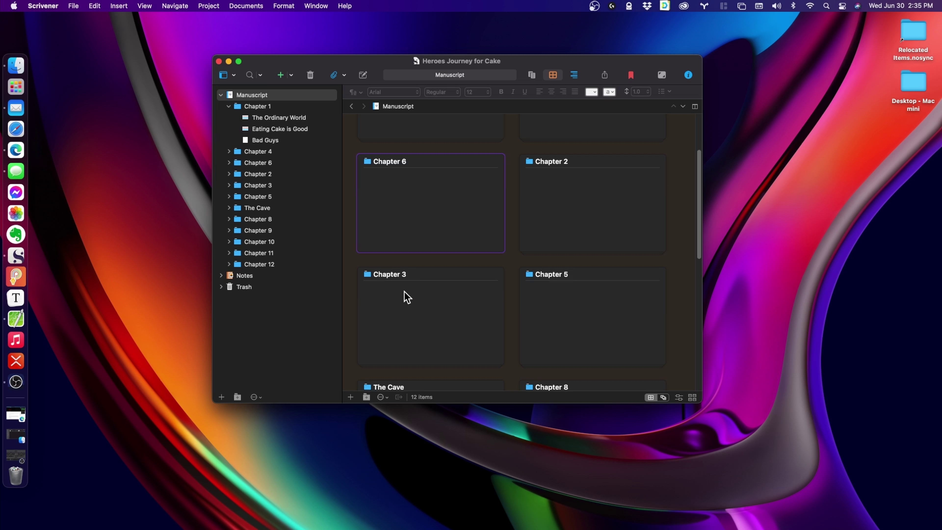
{"action": "scroll", "coordinate": [406, 297], "scroll_direction": "down", "scroll_amount": 10}
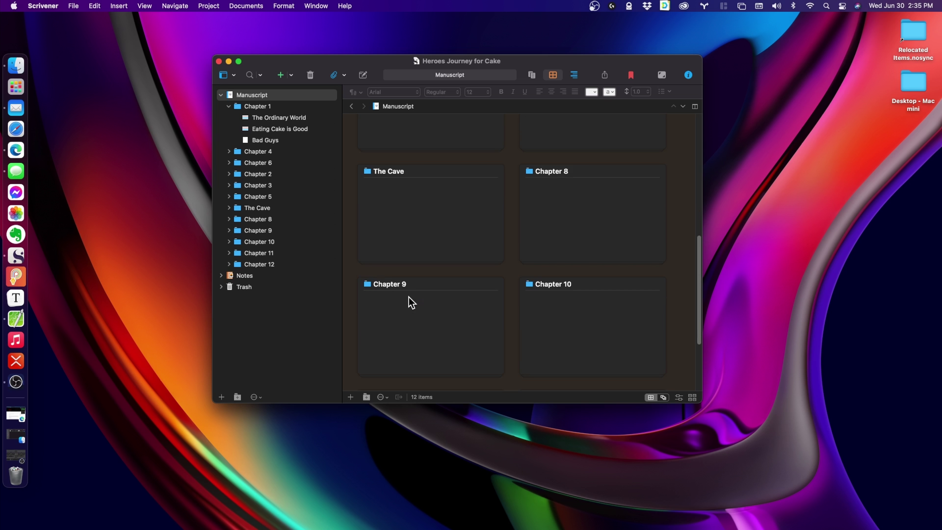
{"action": "scroll", "coordinate": [411, 302], "scroll_direction": "down", "scroll_amount": 5}
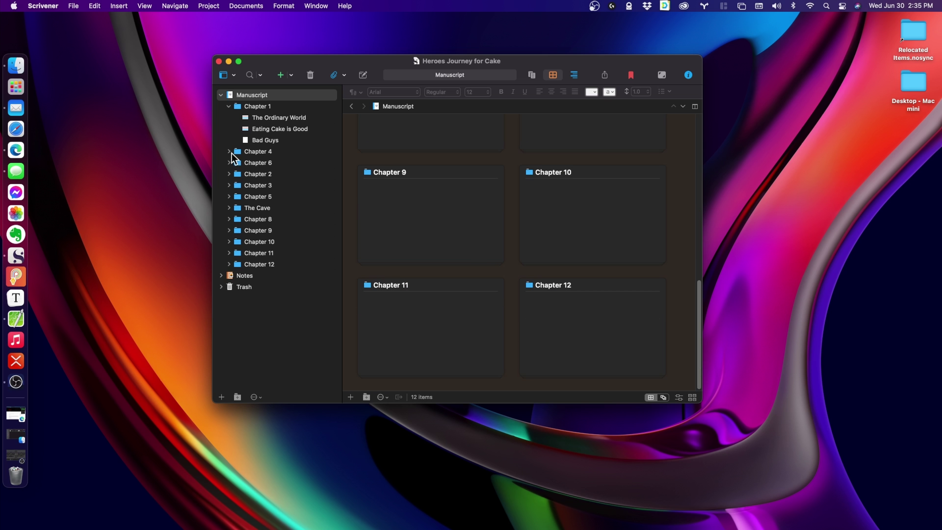
{"action": "left_click", "coordinate": [229, 107]}
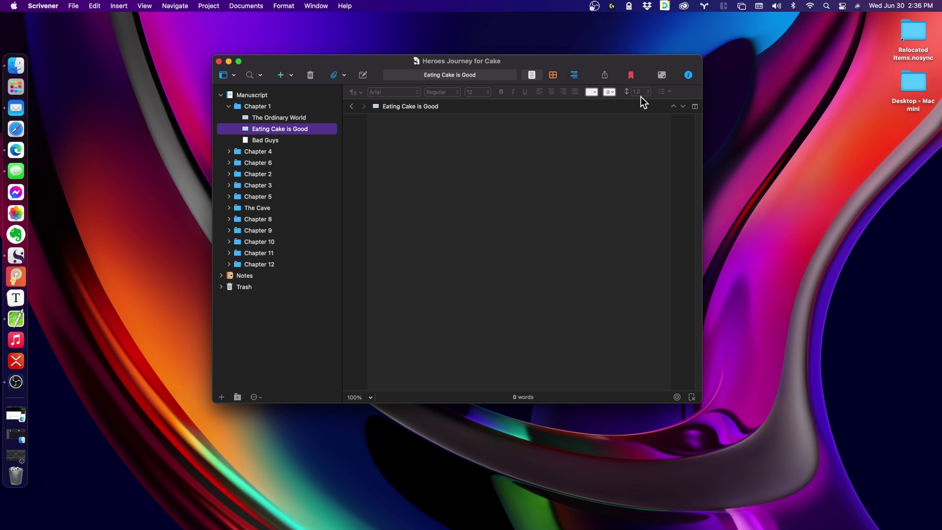
- Switch Scrivener into full-screen Composition Mode
{"action": "left_click", "coordinate": [661, 76]}
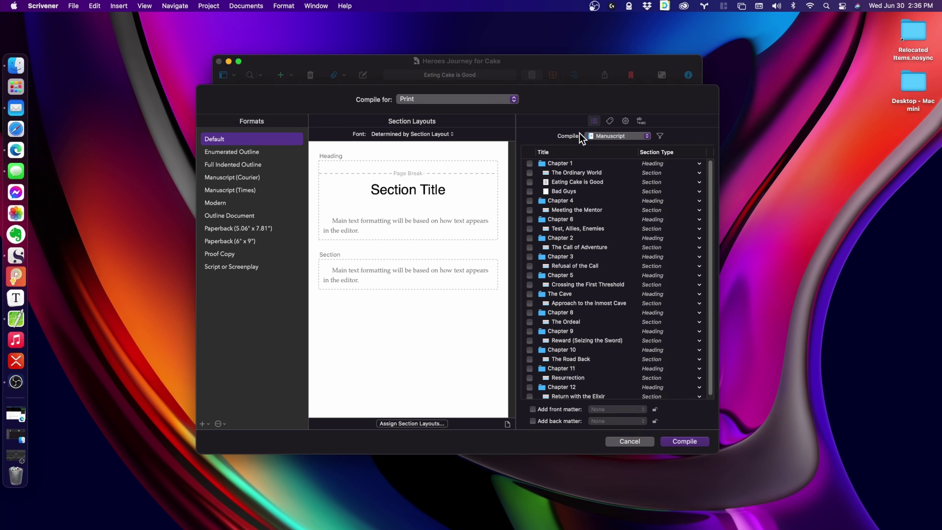
- Switch the compile format from ePub Ebook to Kindle Ebook (.mobi)
{"action": "left_click", "coordinate": [495, 108]}
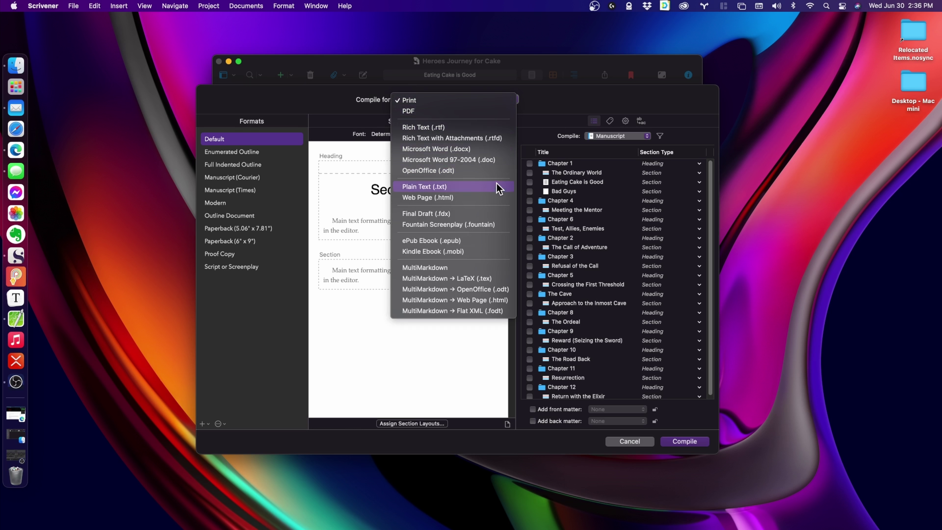
{"action": "left_click", "coordinate": [479, 241]}
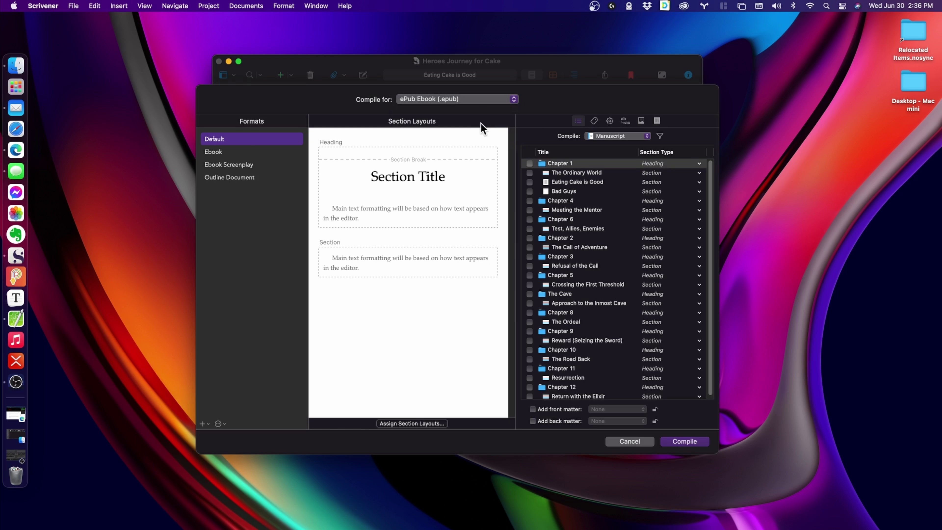
{"action": "left_click", "coordinate": [480, 100]}
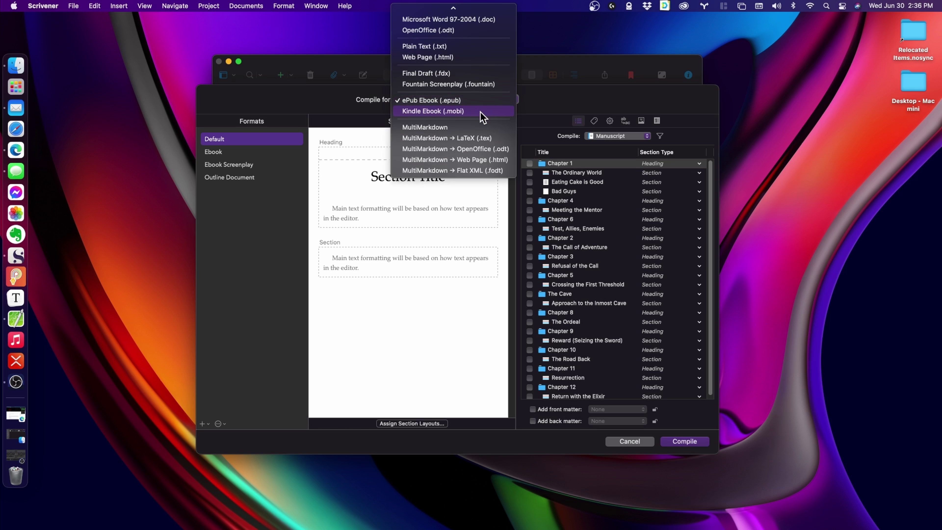
{"action": "left_click", "coordinate": [480, 112]}
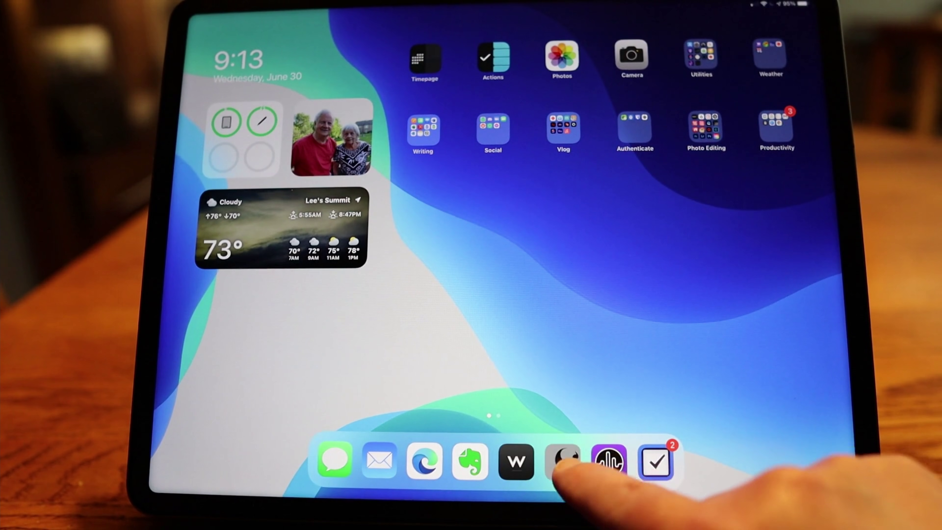
- Launch Scrivener from the iPad dock to show A Friend For Clod
{"action": "left_click", "coordinate": [563, 460]}
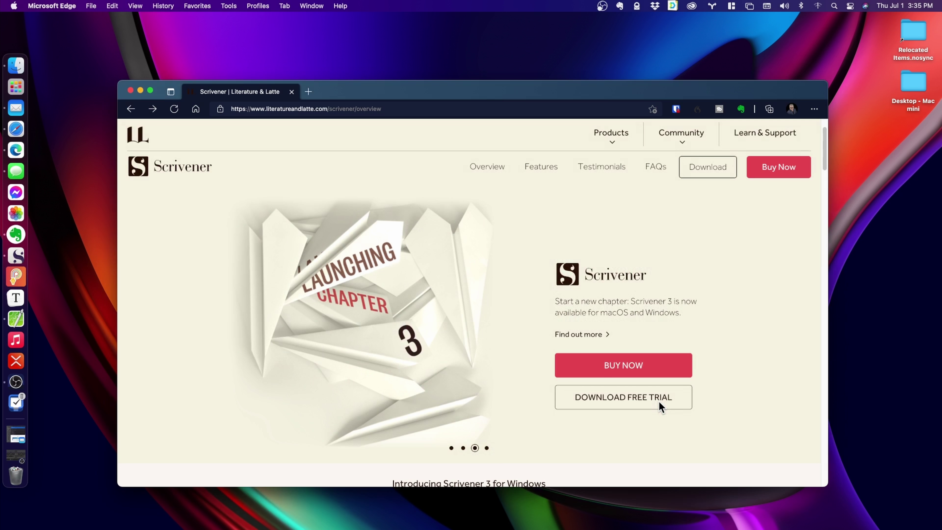
- Go to Scrivener's free-trial download page and select the trial-terms paragraph
{"action": "left_click", "coordinate": [647, 404]}
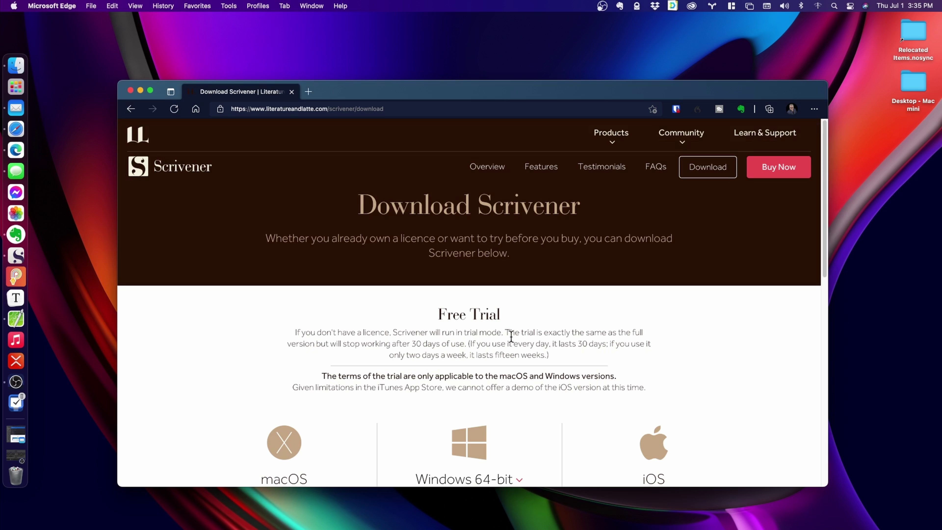
{"action": "left_click_drag", "start_coordinate": [505, 331], "coordinate": [549, 359]}
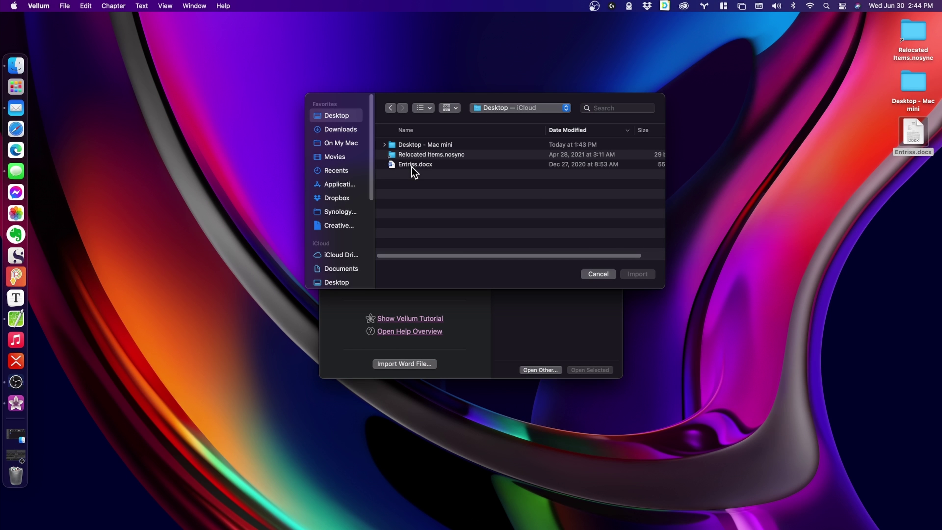
- Import Entriss.docx from the Desktop and move the new project window toward centre
{"action": "left_click", "coordinate": [416, 166]}
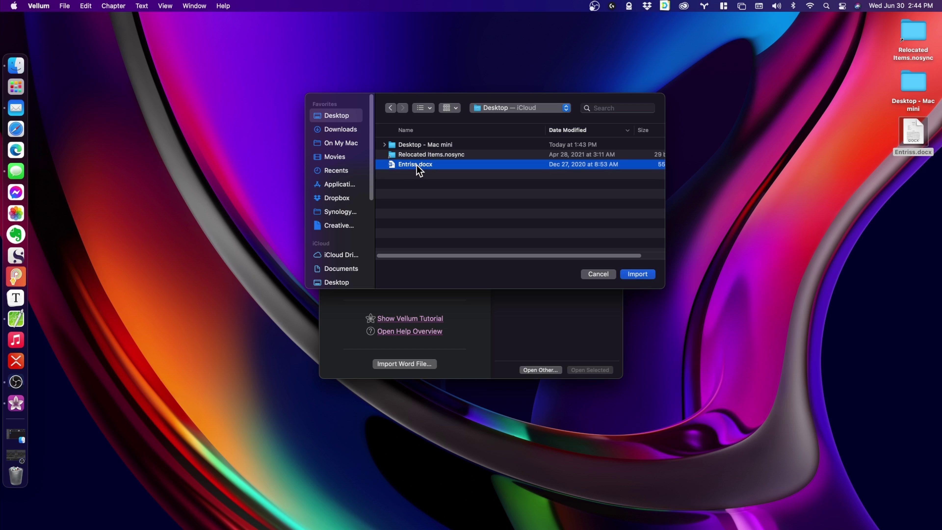
{"action": "left_click", "coordinate": [637, 274]}
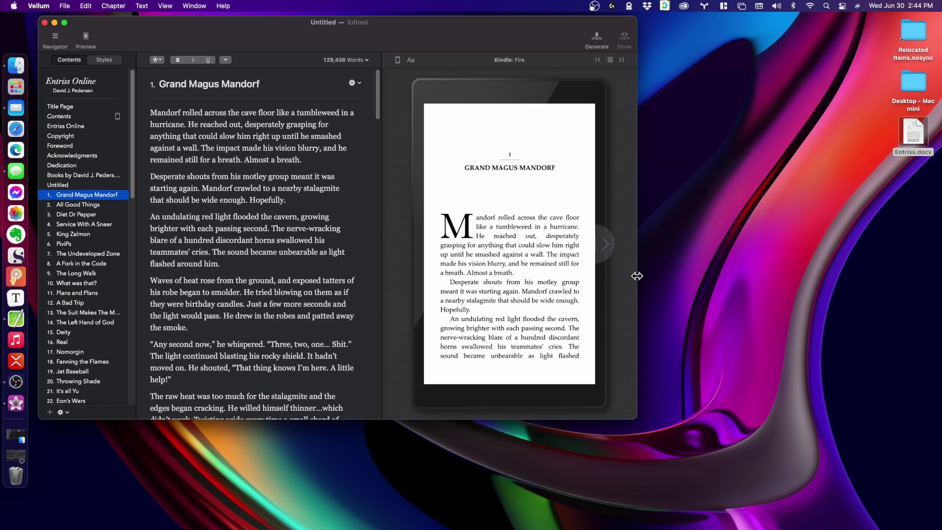
{"action": "left_click_drag", "start_coordinate": [402, 27], "coordinate": [537, 68]}
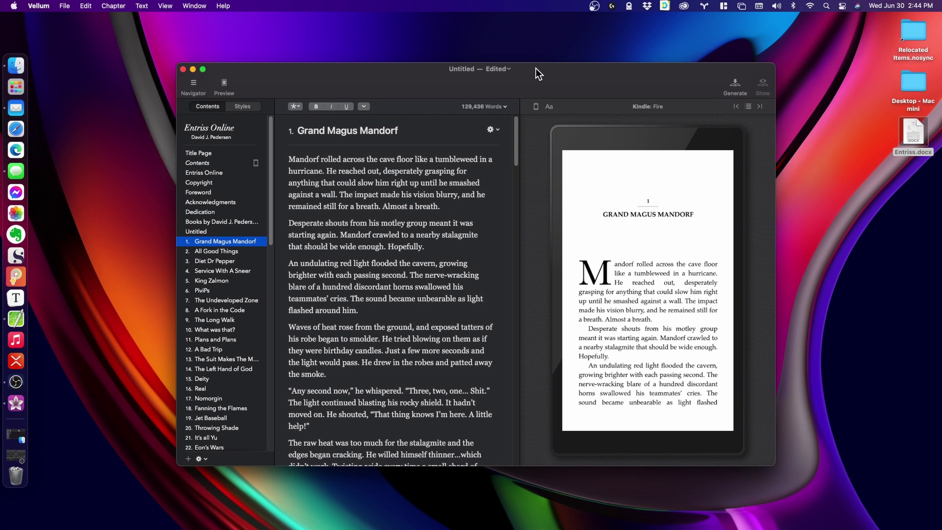
- Try the Trace and Artisanal book styles and page through the ebook preview
{"action": "key", "text": "super+2"}
{"action": "left_click", "coordinate": [451, 331]}
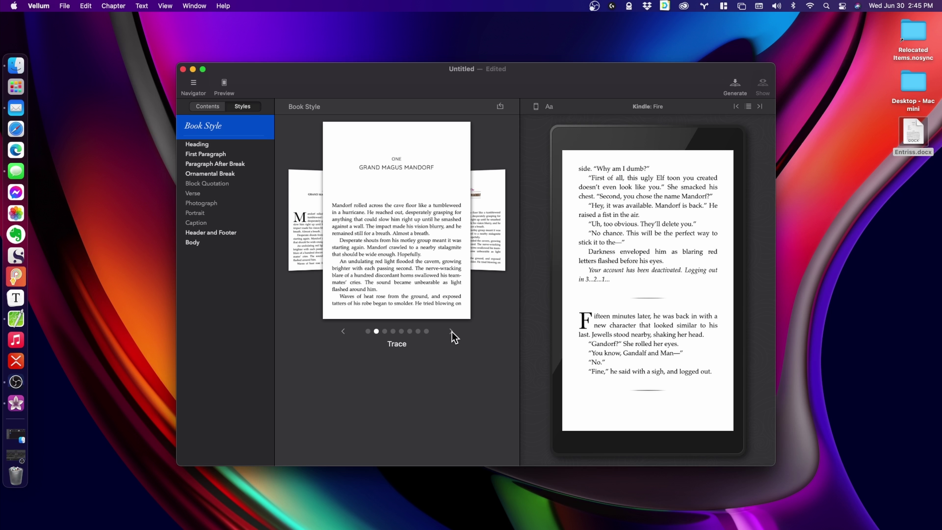
{"action": "left_click", "coordinate": [451, 331]}
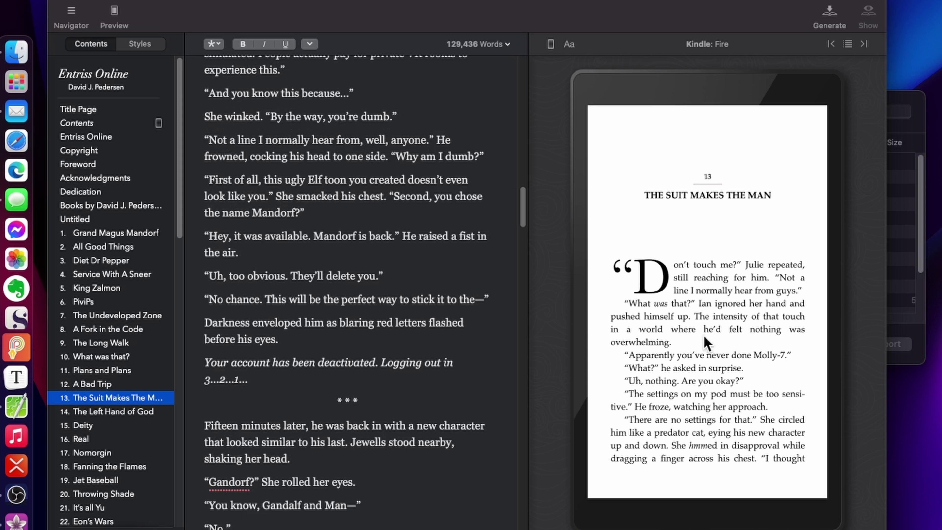
{"action": "left_click", "coordinate": [848, 309]}
{"action": "left_click", "coordinate": [848, 308]}
{"action": "left_click", "coordinate": [849, 308]}
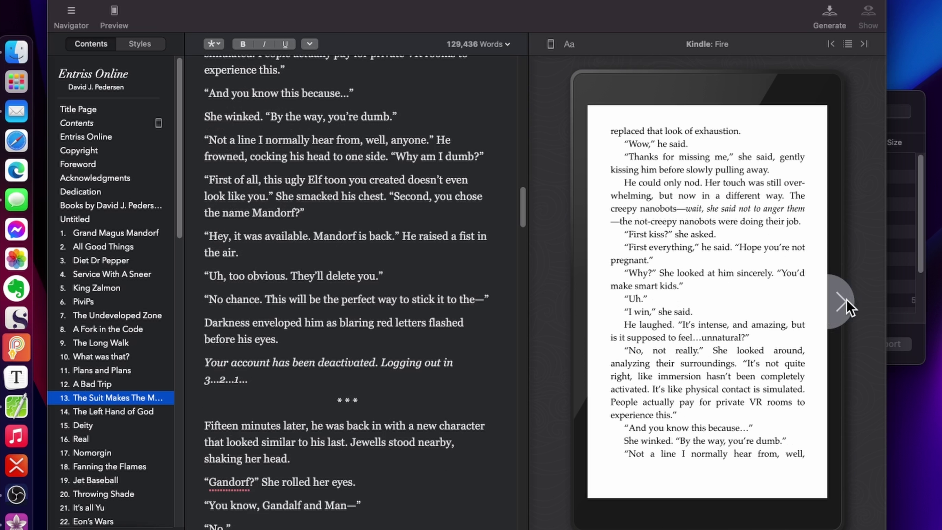
{"action": "left_click", "coordinate": [849, 308]}
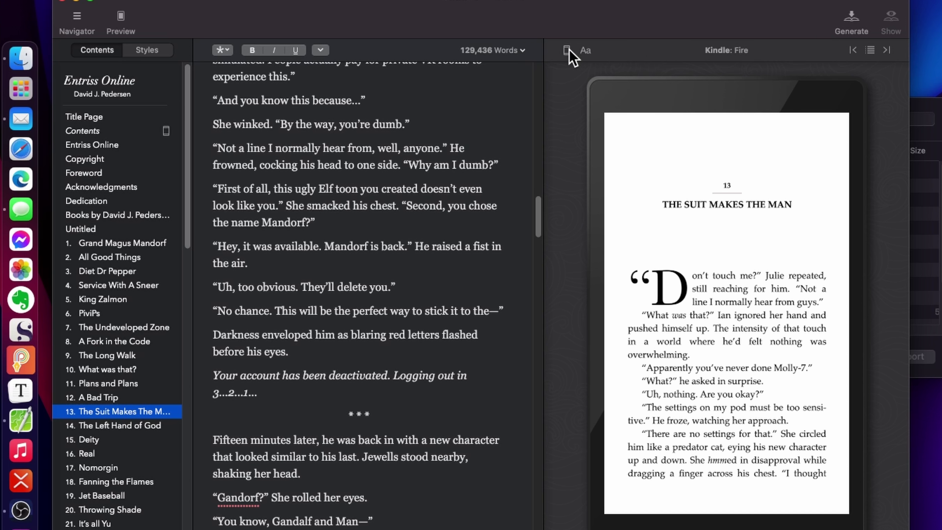
- Preview the book on an iPhone, then on a Kobo Clara, and bring up Generate
{"action": "left_click", "coordinate": [553, 45]}
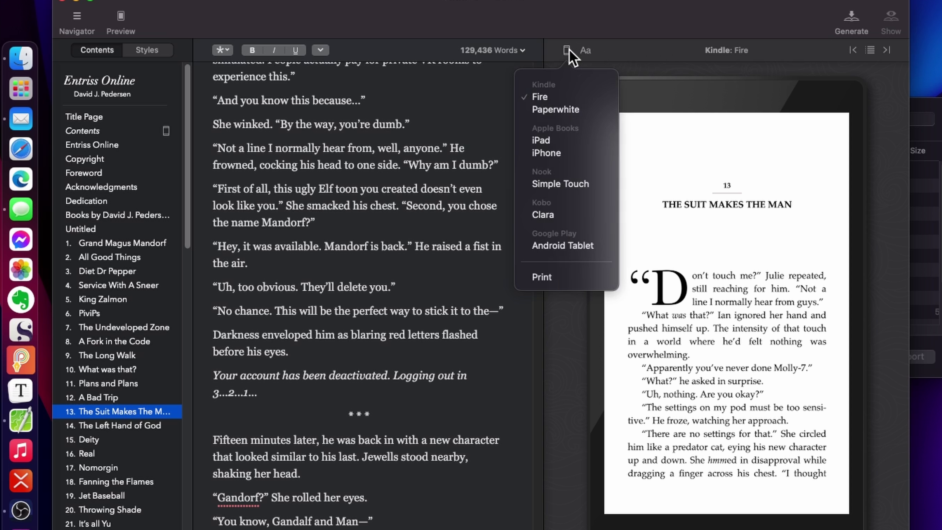
{"action": "left_click", "coordinate": [561, 153]}
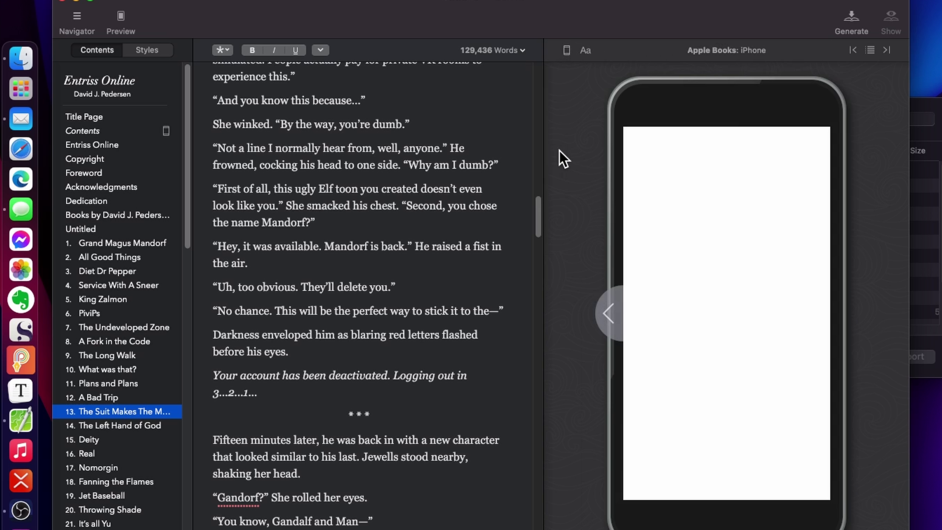
{"action": "left_click", "coordinate": [566, 53]}
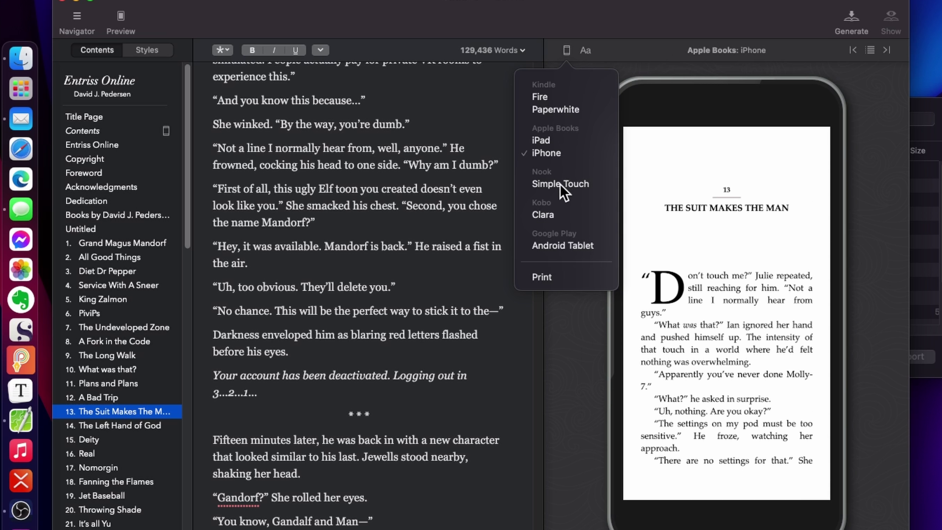
{"action": "left_click", "coordinate": [550, 217]}
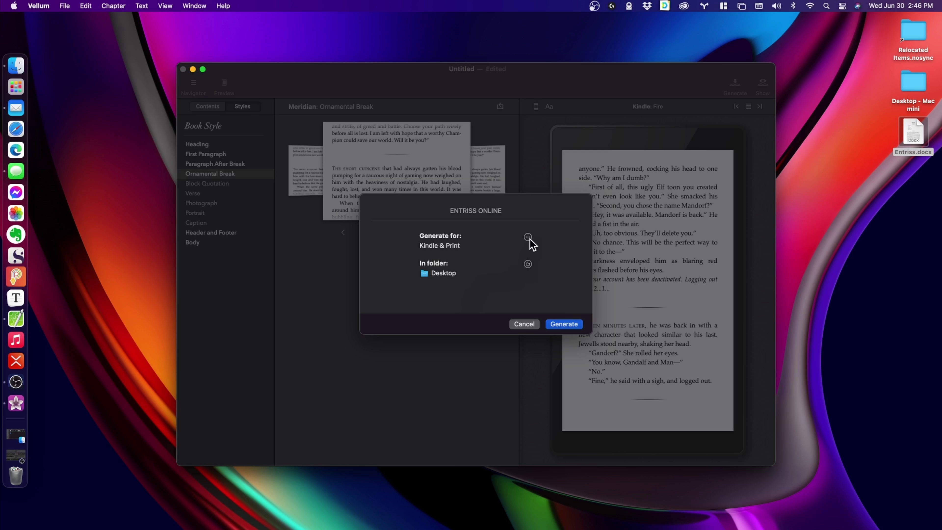
{"action": "left_click", "coordinate": [528, 237]}
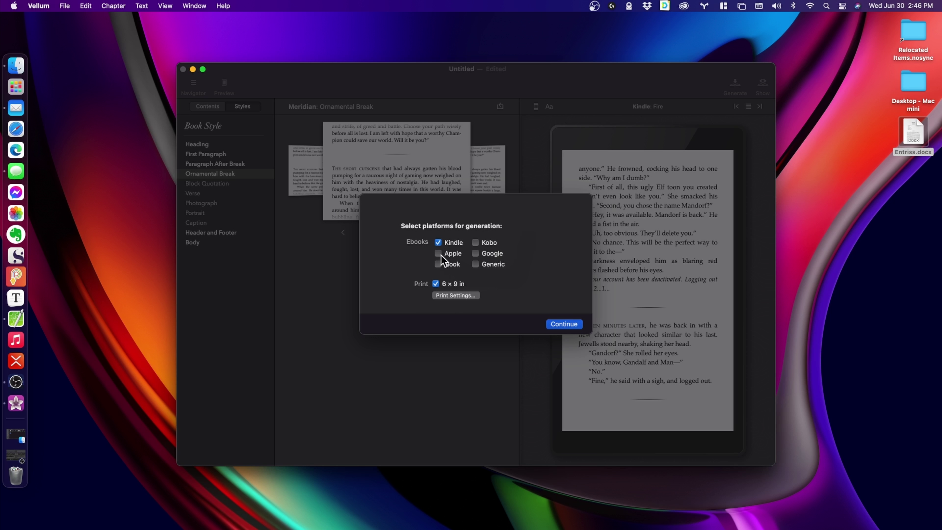
- Add Nook and Kobo to the platforms and generate the book to the Desktop
{"action": "left_click", "coordinate": [439, 265]}
{"action": "left_click", "coordinate": [475, 242]}
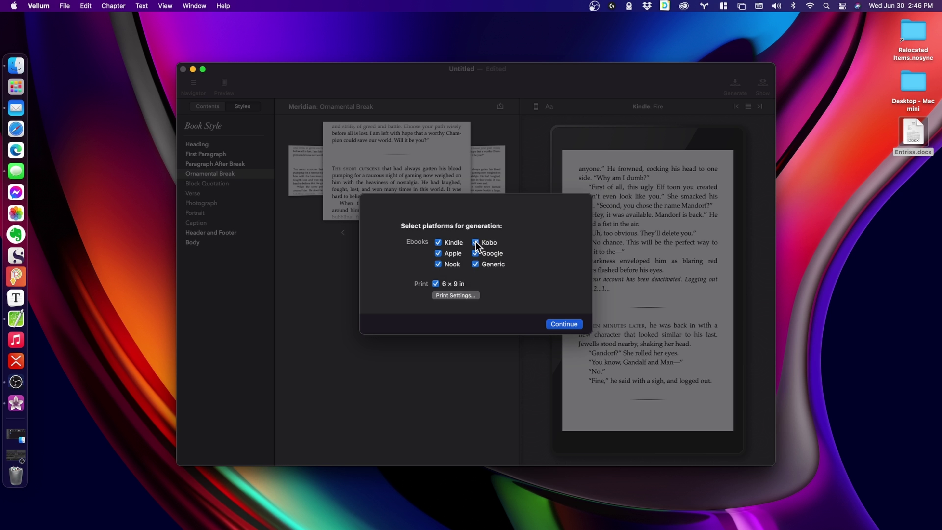
{"action": "left_click", "coordinate": [564, 324]}
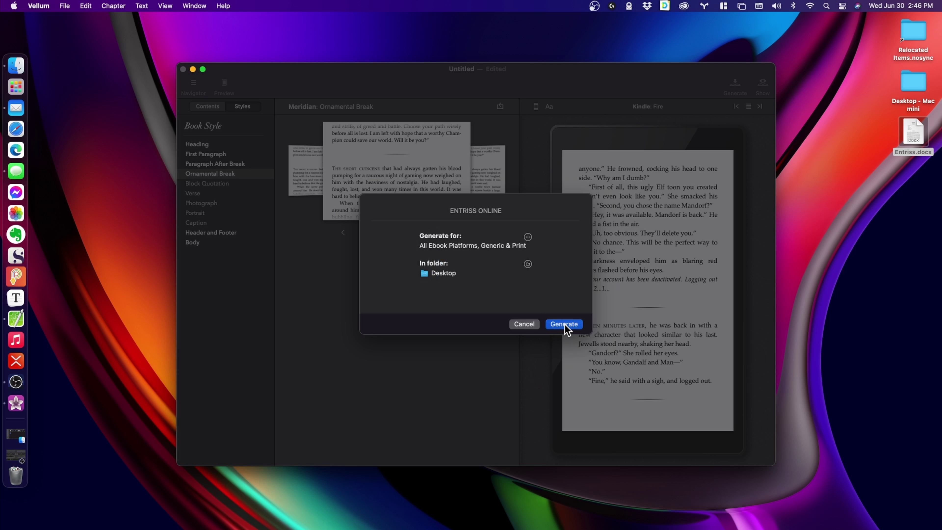
{"action": "left_click", "coordinate": [564, 325]}
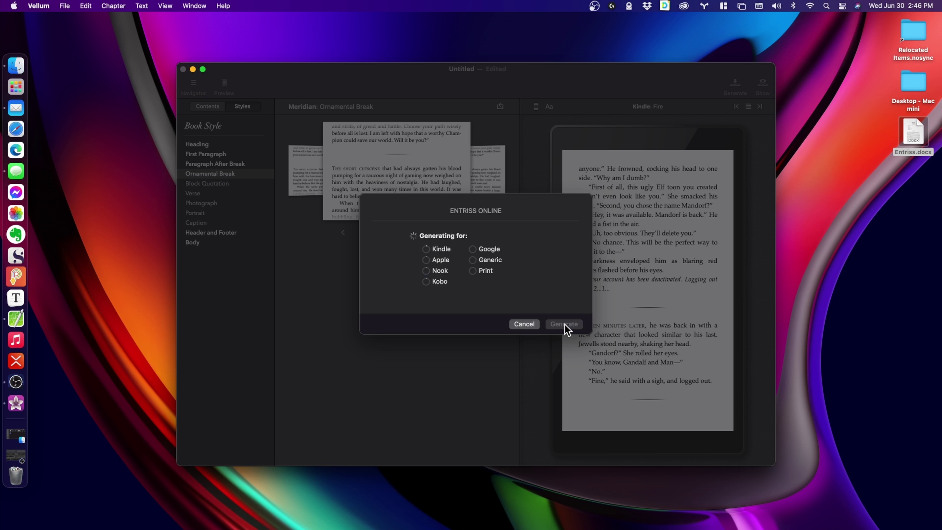